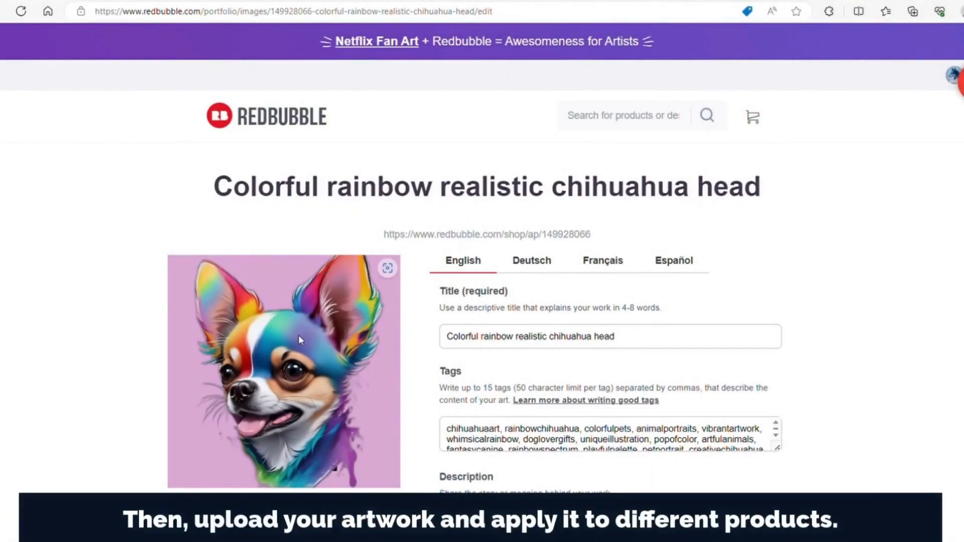
Open the Pillows & Totes product setup for the chihuahua artwork and select the Throw Pillow markup value for editing
scroll(298, 339, "down", 3)
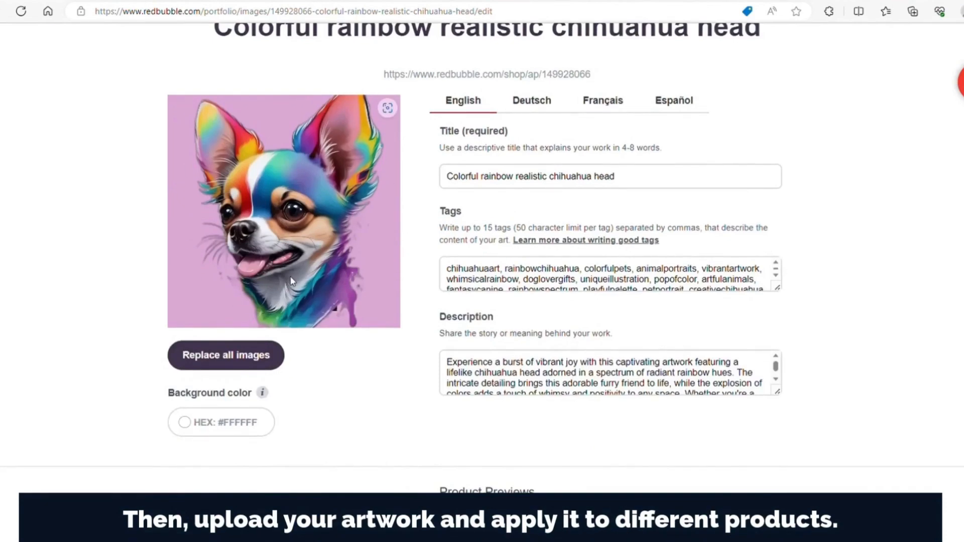
scroll(291, 280, "down", 10)
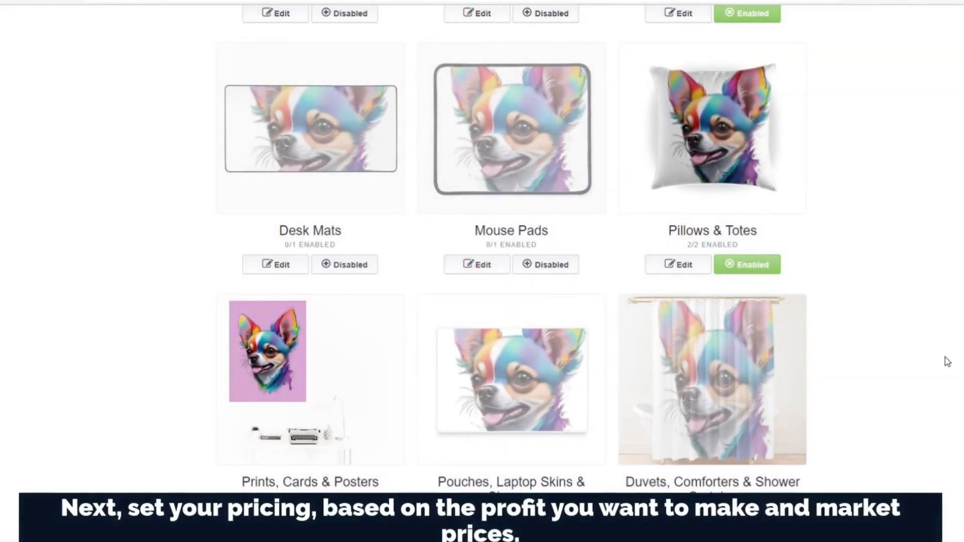
left_click(681, 273)
scroll(628, 364, "down", 3)
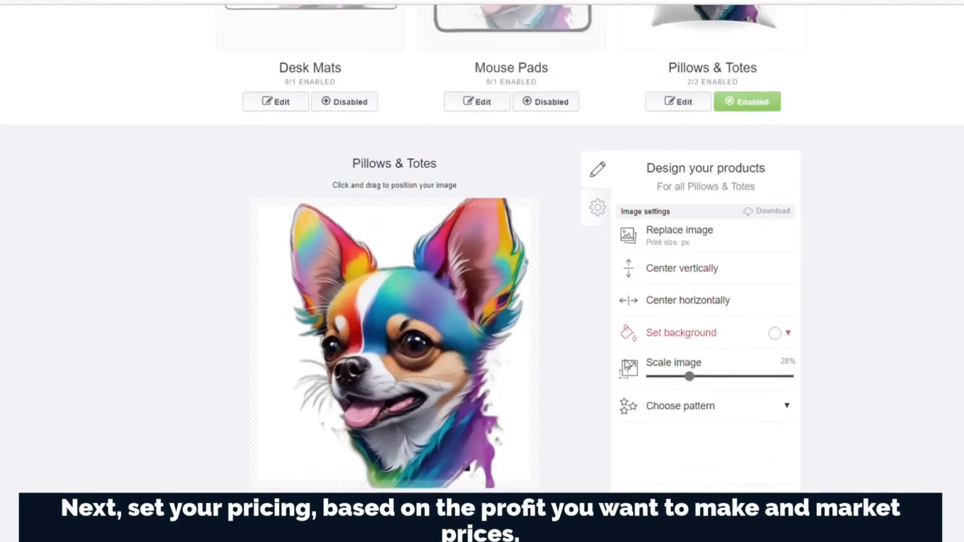
left_click(595, 214)
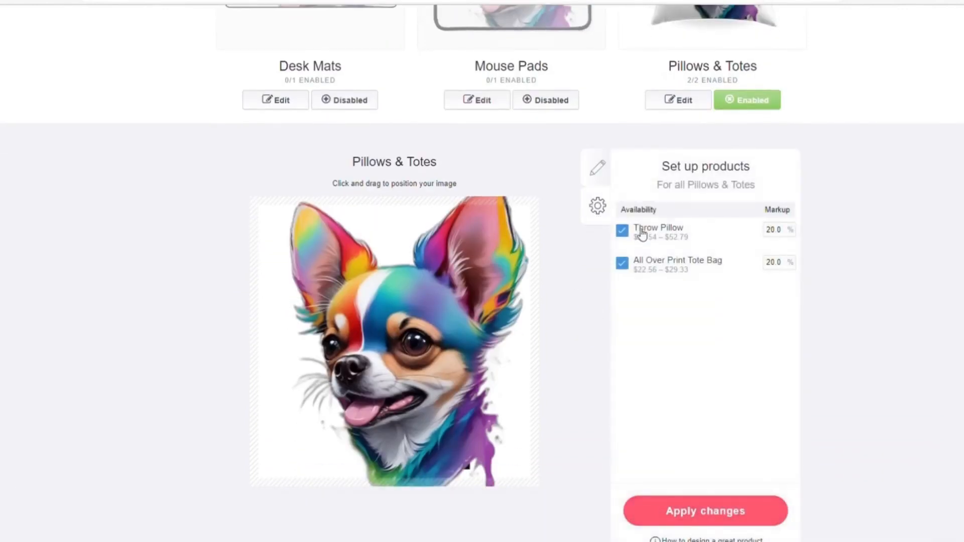
left_click_drag(778, 230, 766, 230)
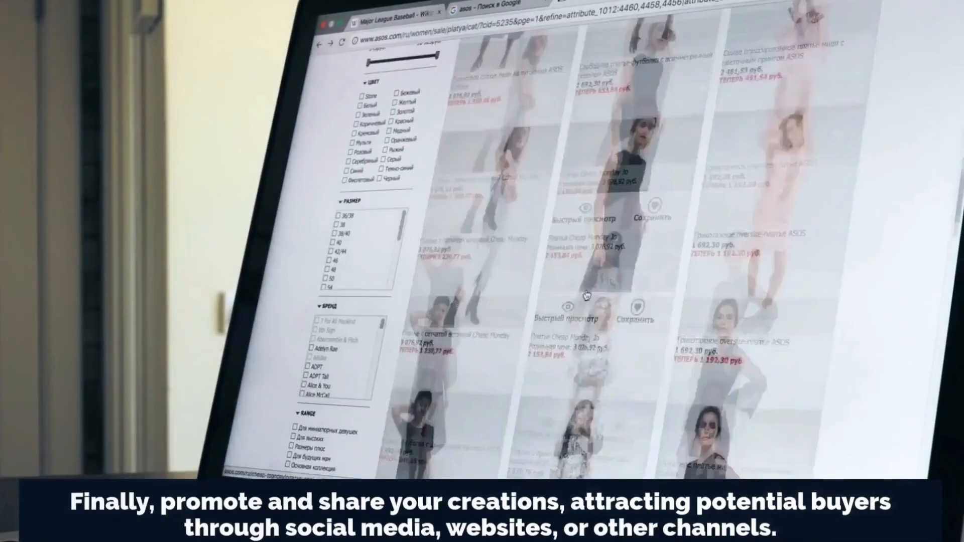
scroll(501, 230, "down", 5)
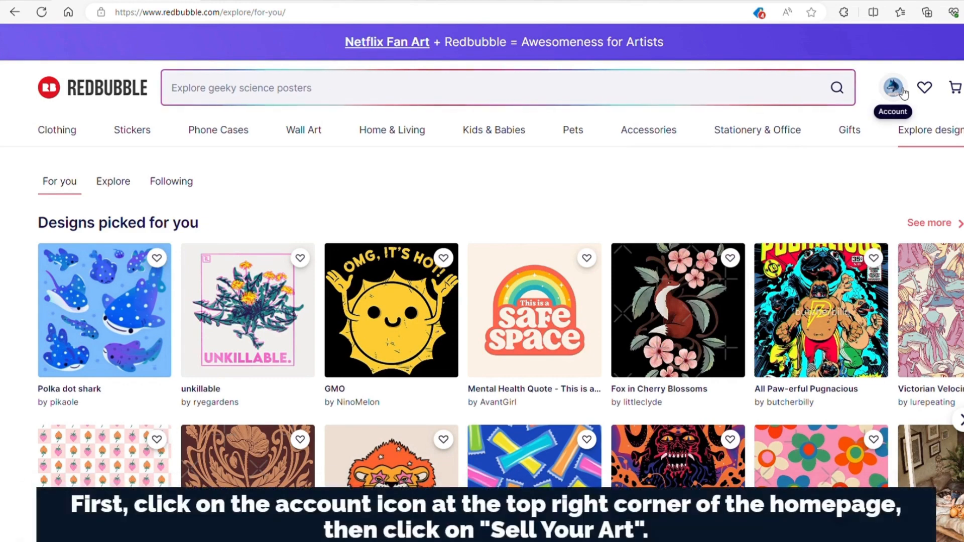
Go to the seller dashboard via Sell Your Art and start adding designs under Create products
left_click(894, 88)
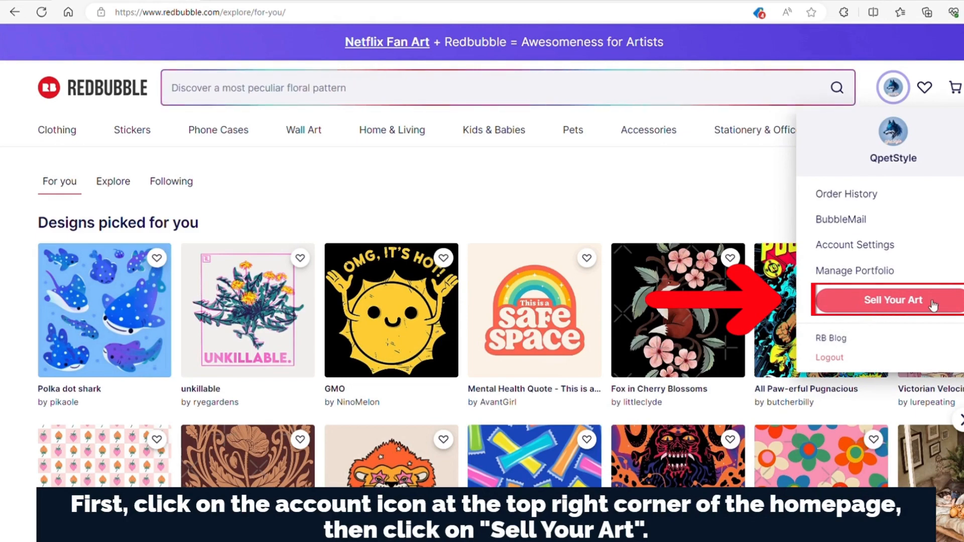
left_click(903, 310)
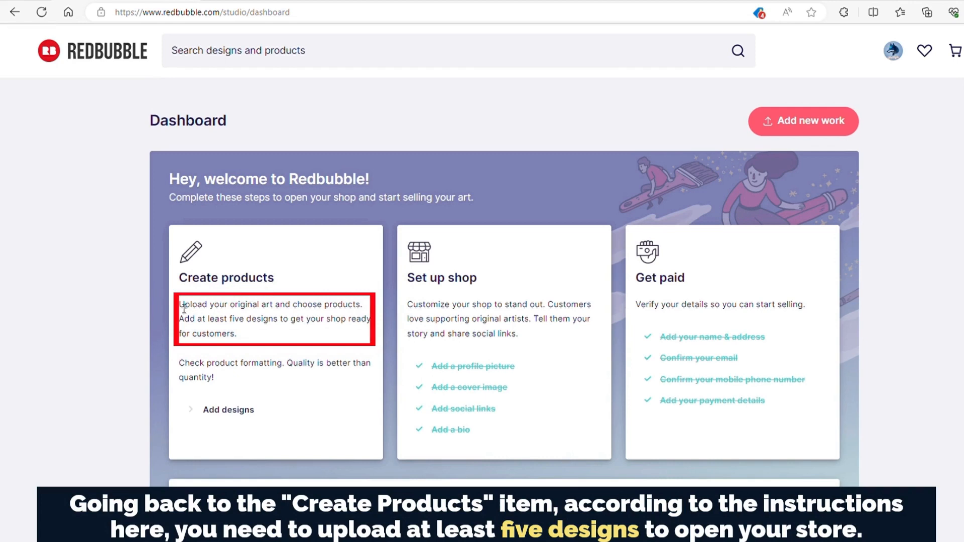
left_click_drag(183, 308, 267, 339)
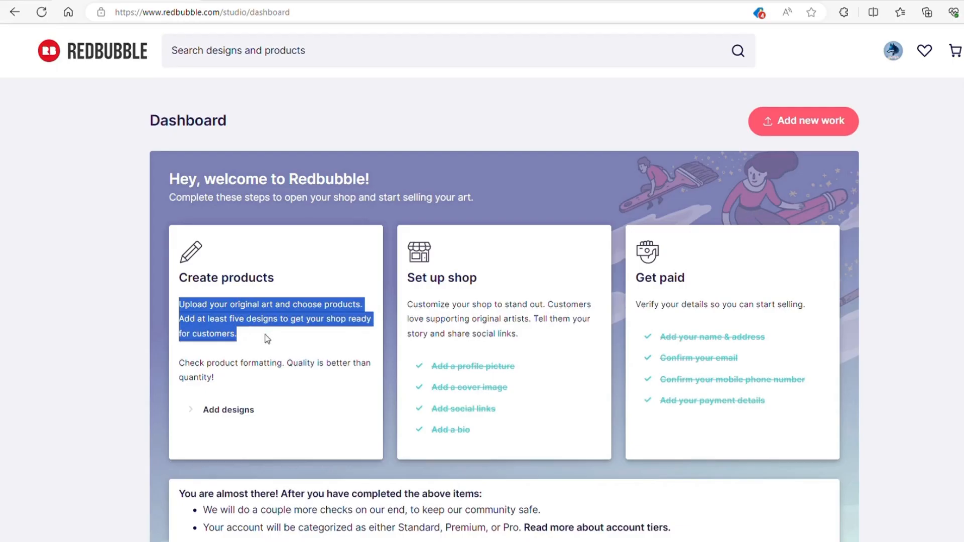
left_click(267, 339)
left_click(251, 409)
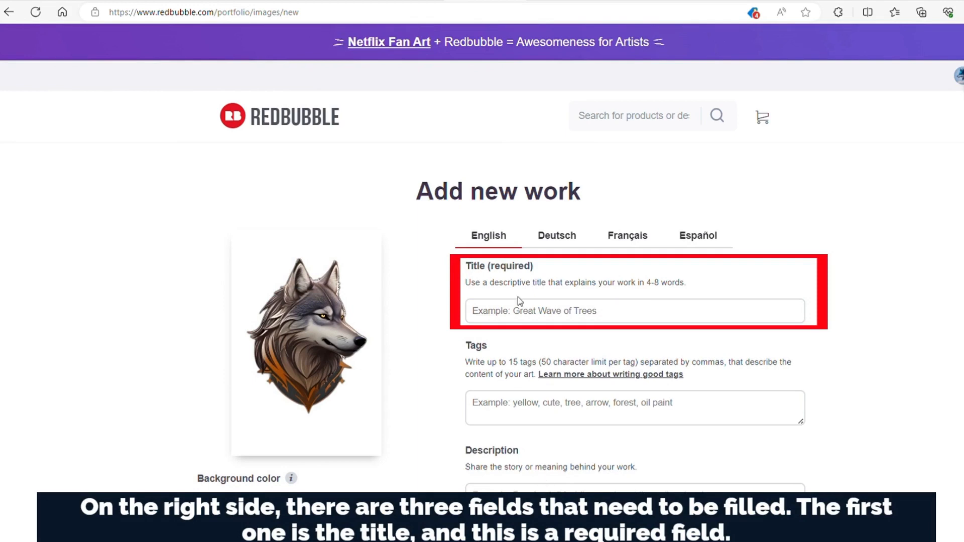
Title the new work "Rounded logo of wolf realistically style" and enter the tags "Gray, wolf"
left_click(513, 313)
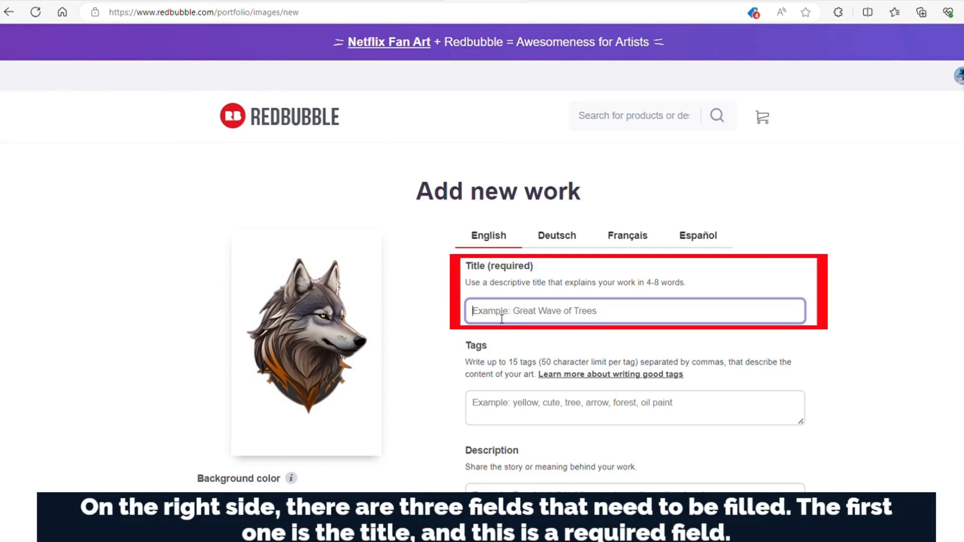
type("Rounded logo of wolf realistically style")
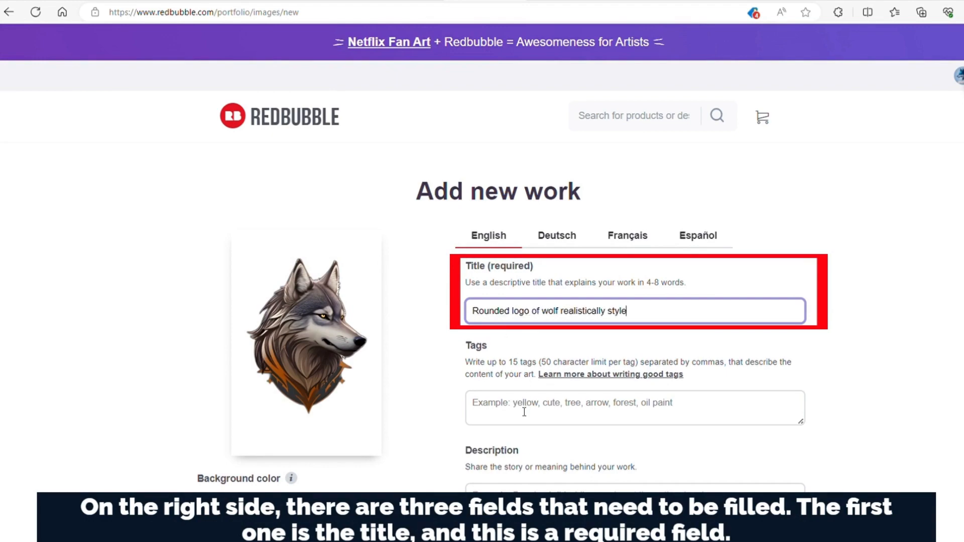
left_click(490, 397)
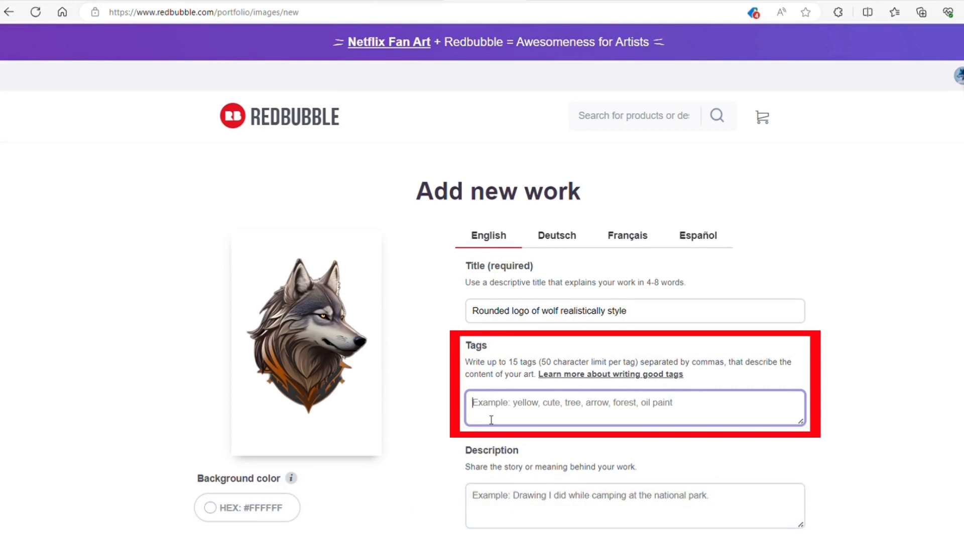
type("Gray, wolf")
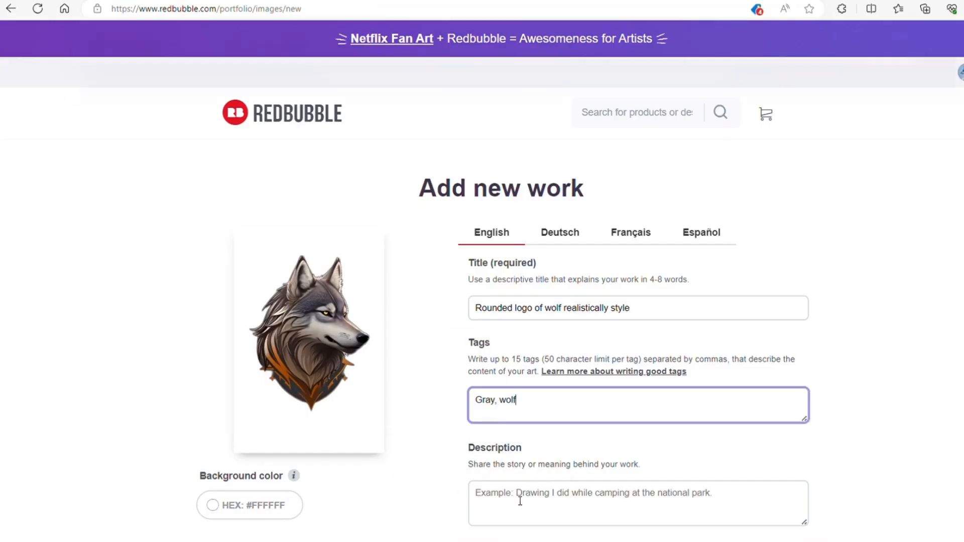
left_click(504, 493)
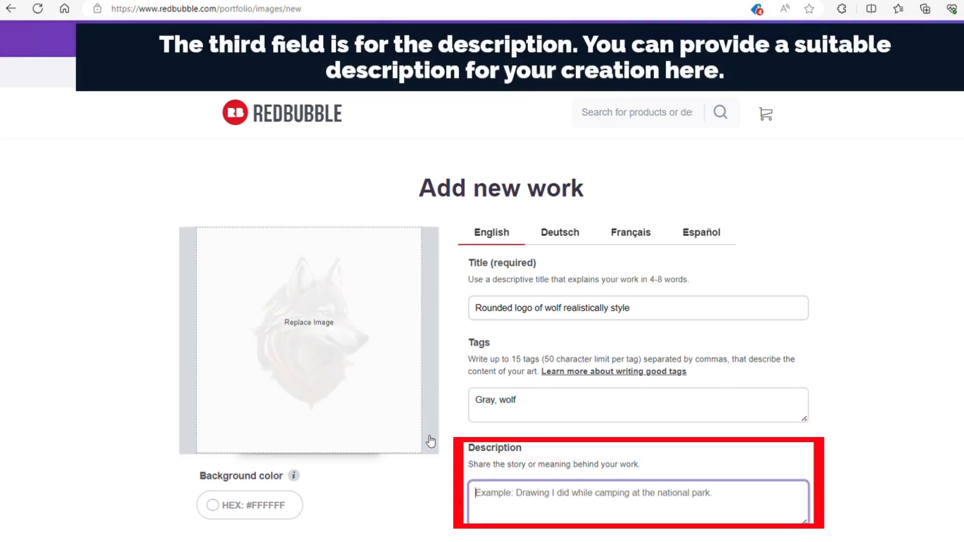
left_click(946, 439)
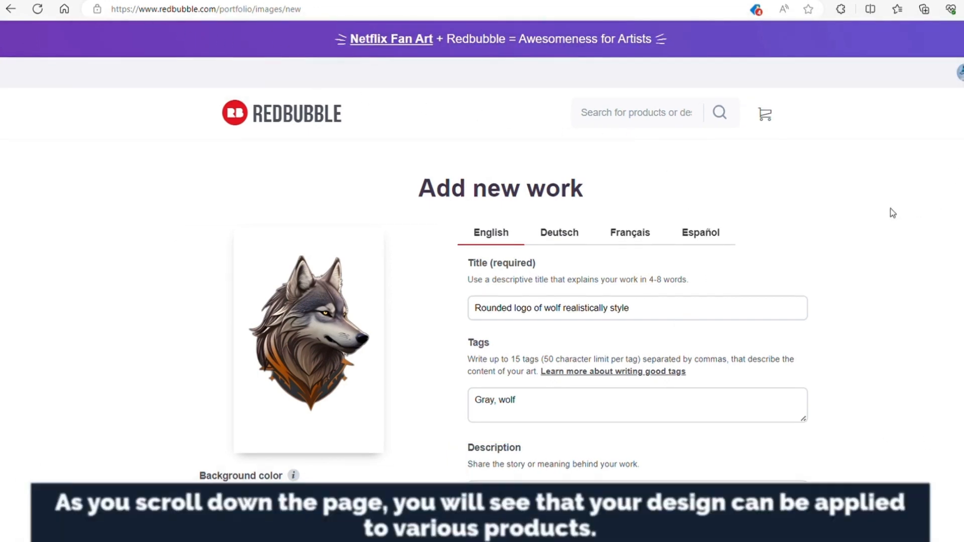
Browse the product previews, try disabling and re-enabling Standard Print Clothing, and try enabling and disabling Large Print Clothing
scroll(893, 213, "down", 10)
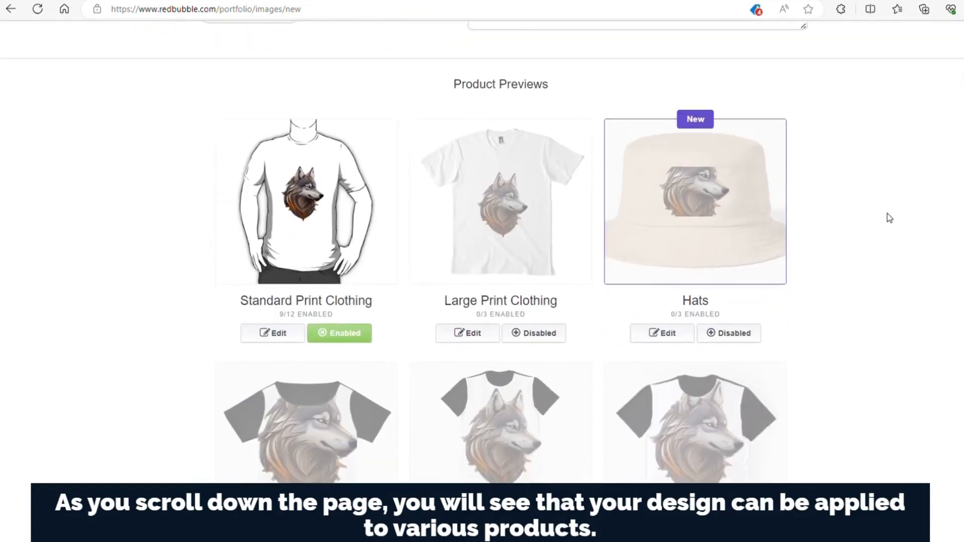
scroll(887, 213, "down", 1)
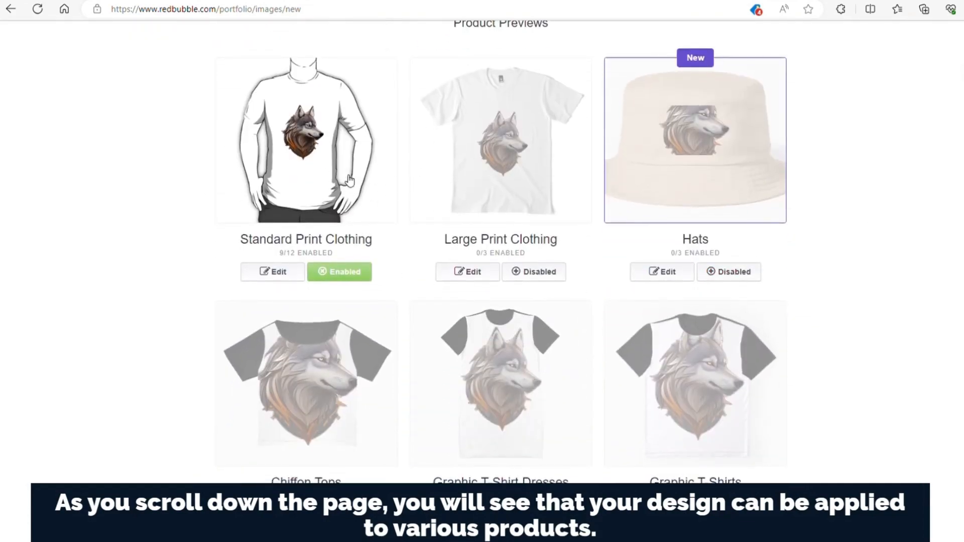
scroll(350, 181, "down", 11)
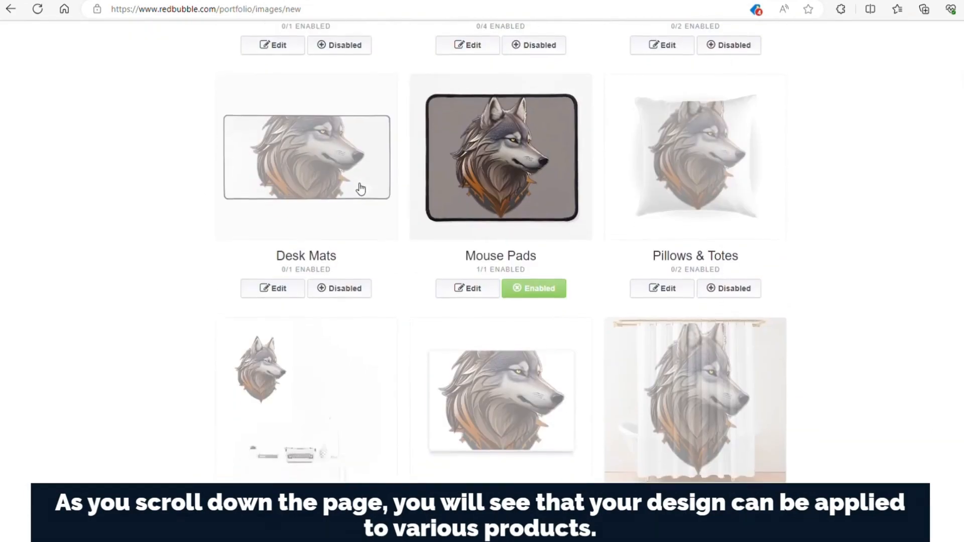
scroll(373, 174, "up", 3)
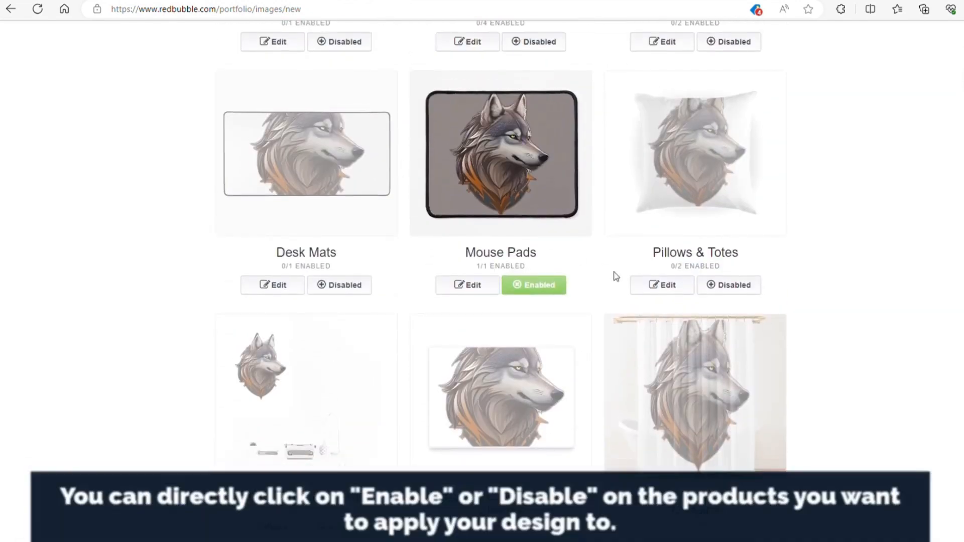
scroll(589, 275, "up", 13)
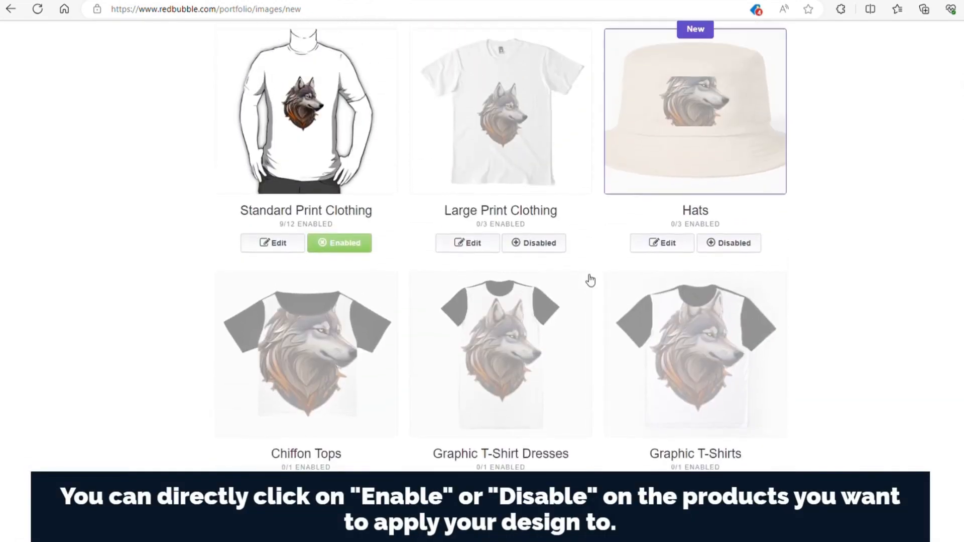
left_click(358, 276)
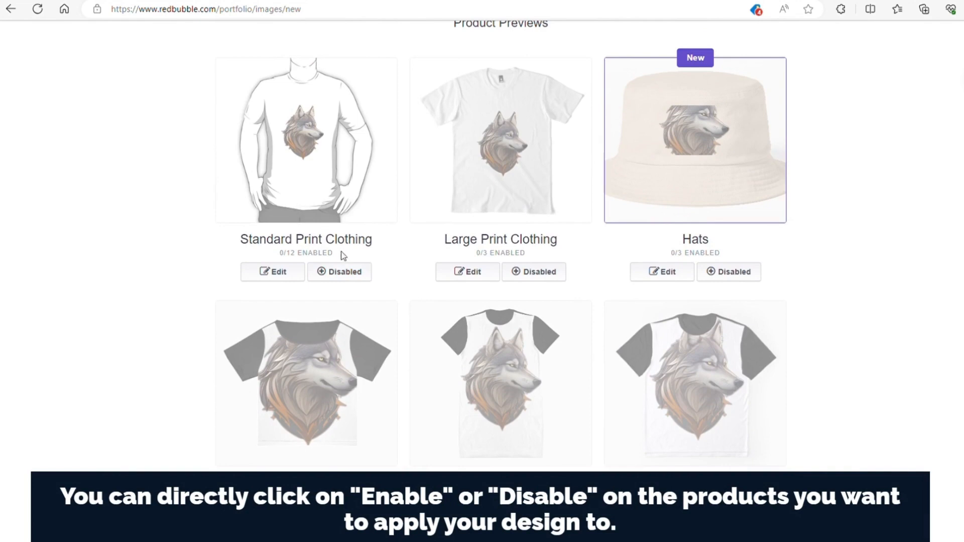
left_click(348, 271)
left_click(523, 272)
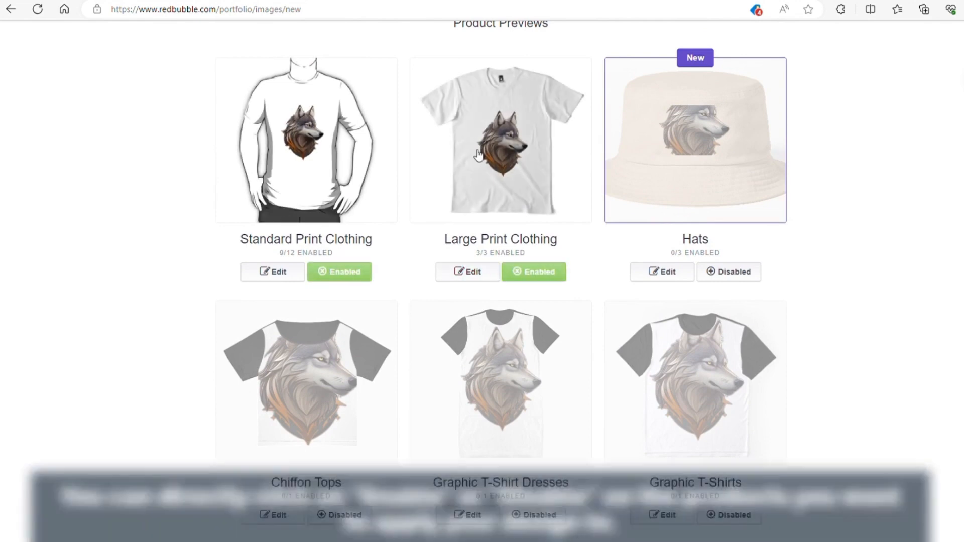
left_click(544, 274)
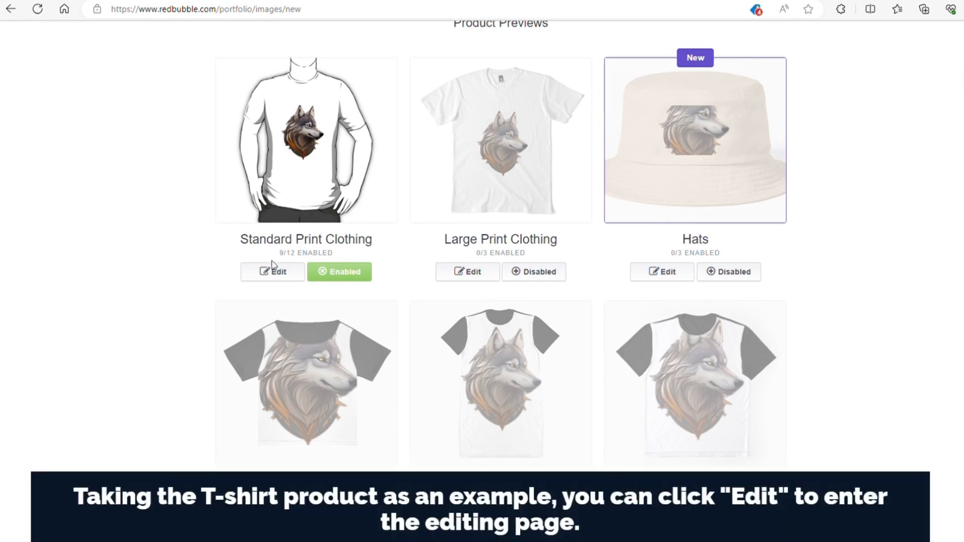
Open Standard Print Clothing for editing, adjust the wolf image's position, and set its size on the product to 36%
left_click(271, 275)
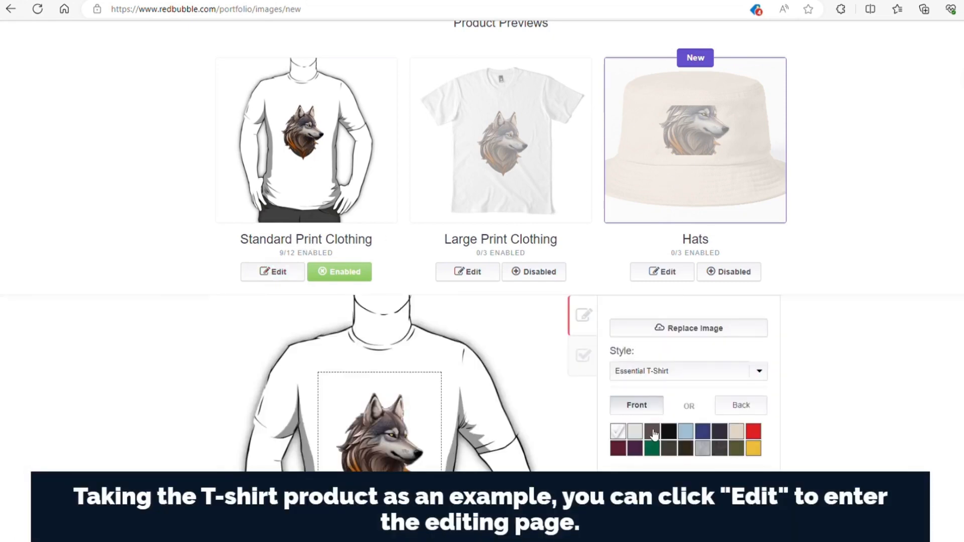
scroll(654, 434, "down", 1)
mouse_move(655, 420)
left_mouse_down()
mouse_move(674, 424)
mouse_move(665, 423)
left_mouse_up()
left_click_drag(394, 396, 396, 401)
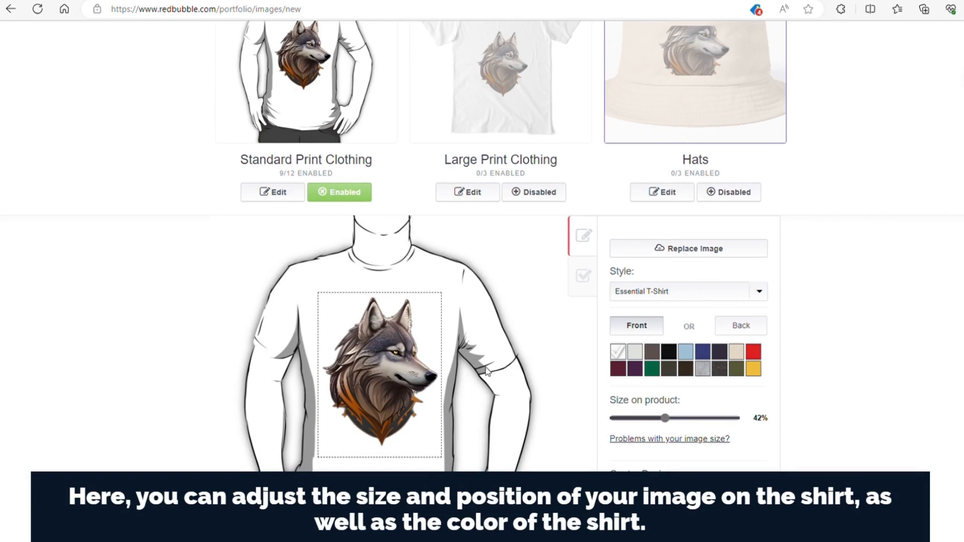
left_click_drag(666, 418, 657, 418)
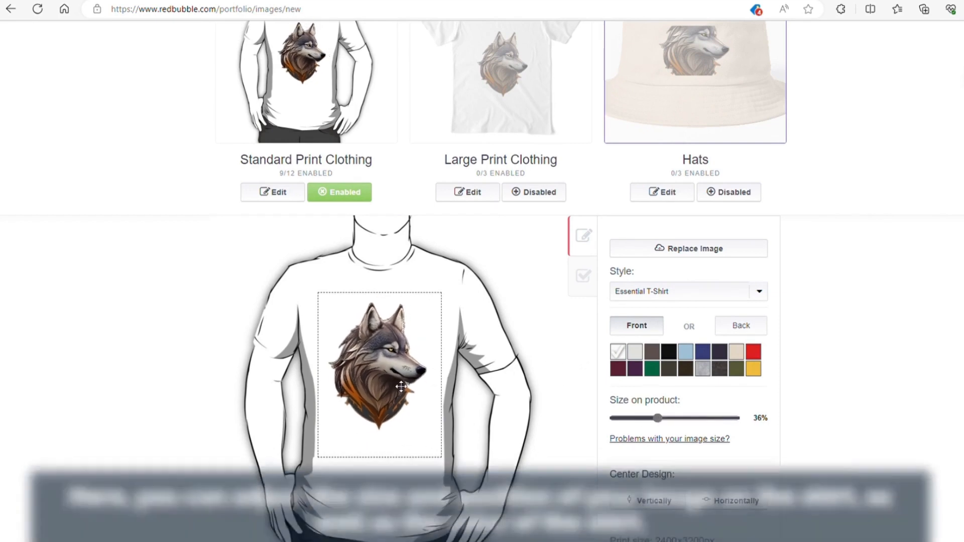
Try several shirt colors on the Essential T-Shirt and set it to light blue
left_click(715, 372)
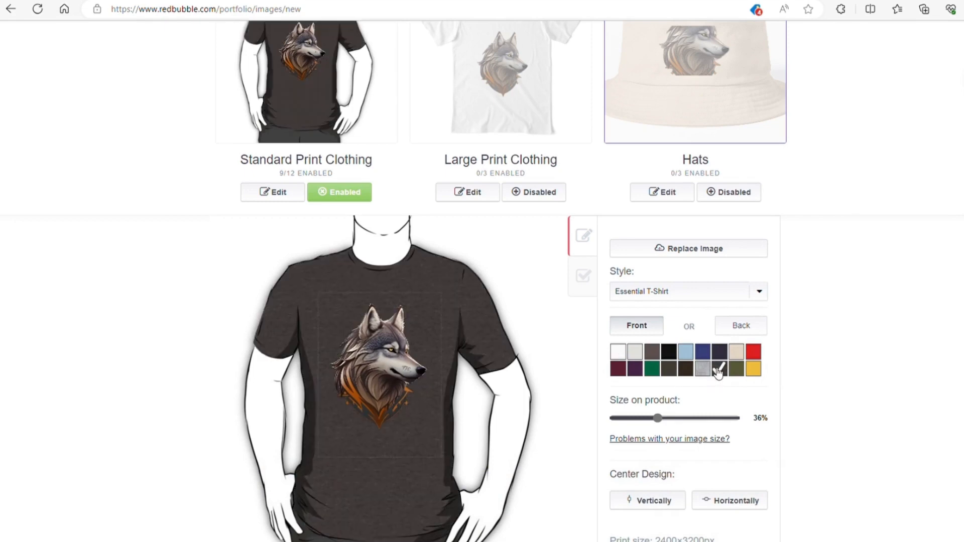
left_click(734, 374)
left_click(702, 352)
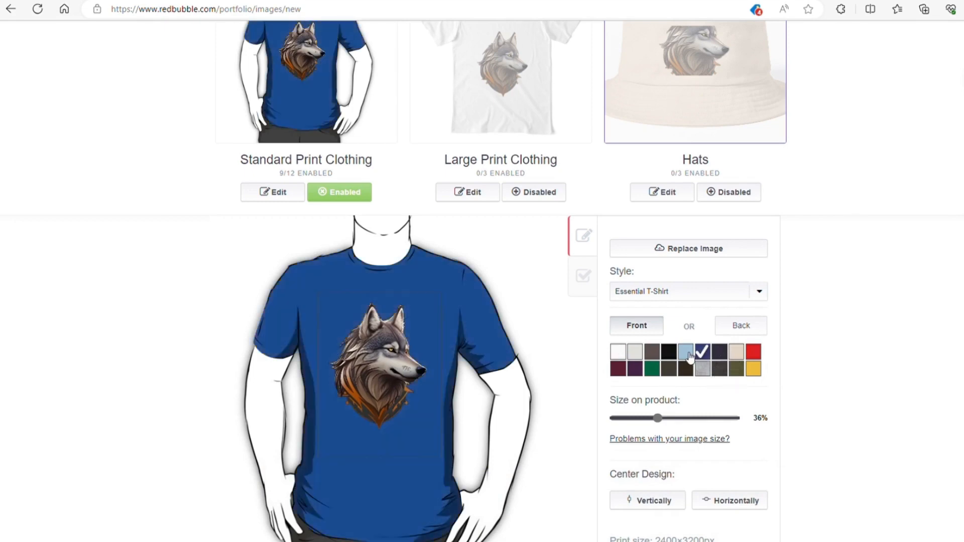
left_click(684, 355)
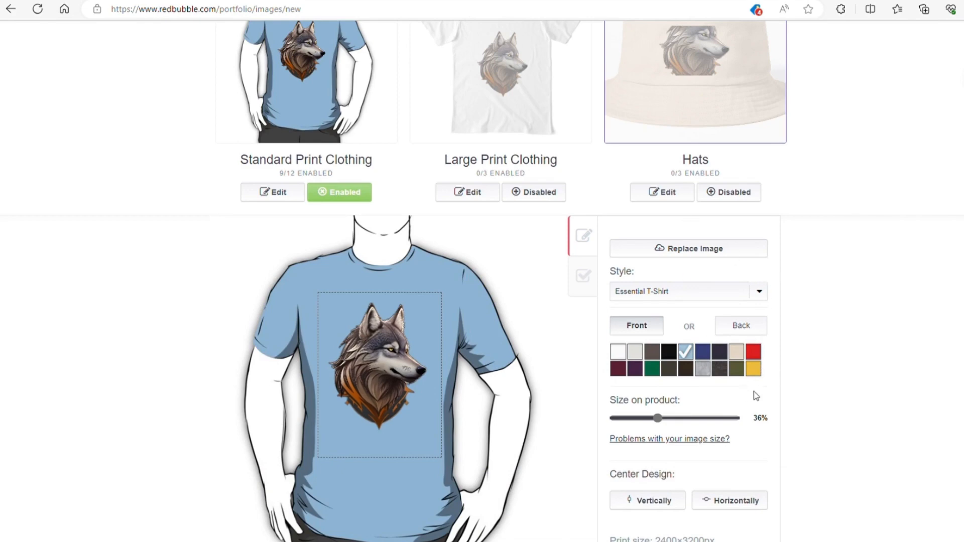
Review the clothing types' availability and markups, and apply the Standard Print Clothing changes
left_click(583, 285)
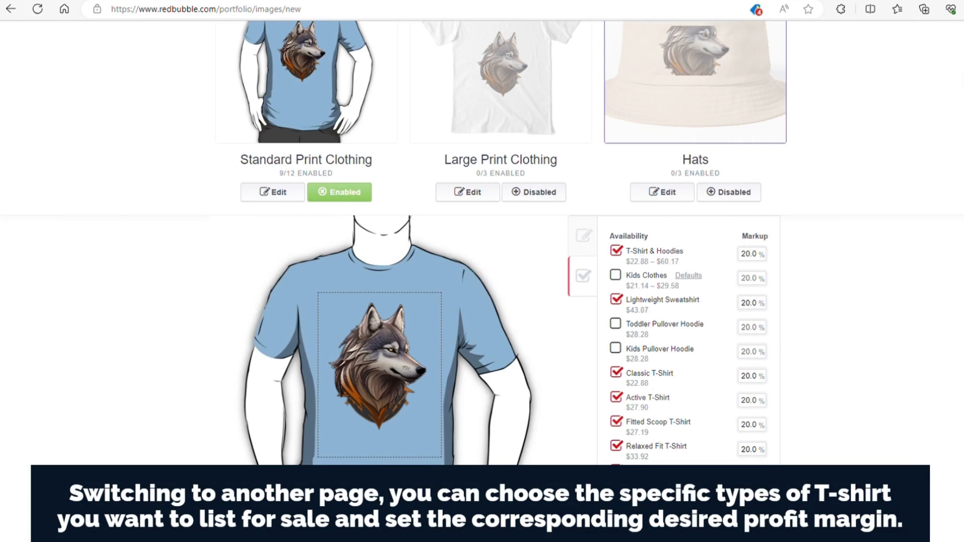
left_click(584, 242)
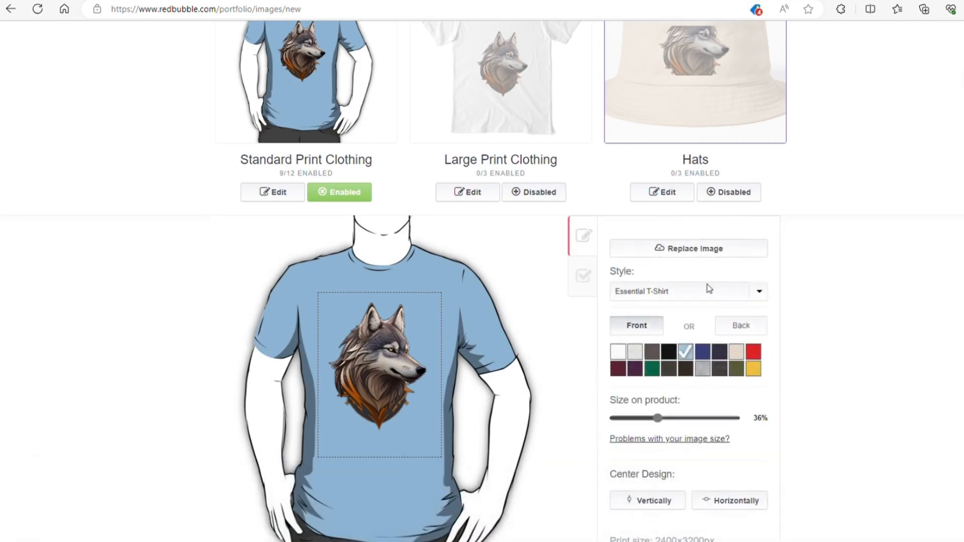
scroll(798, 376, "down", 3)
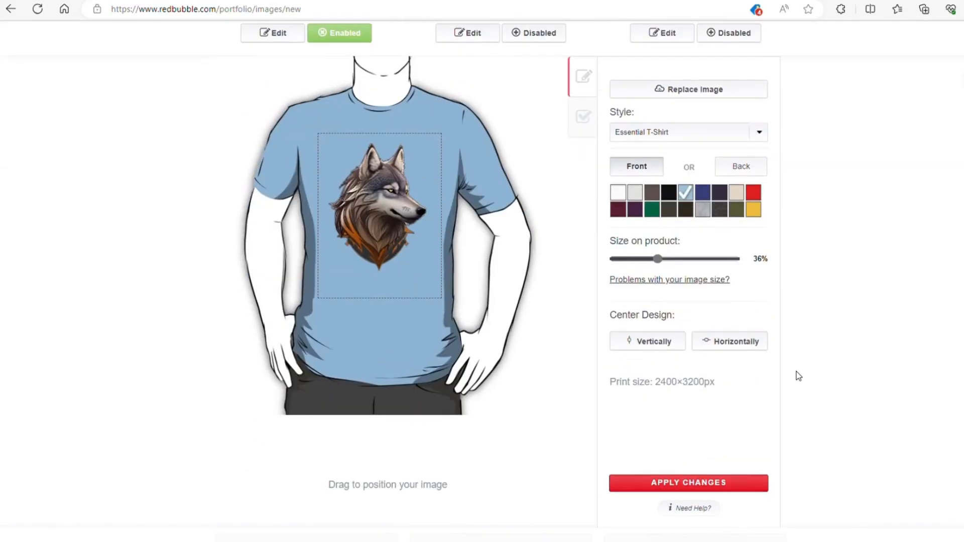
left_click(686, 483)
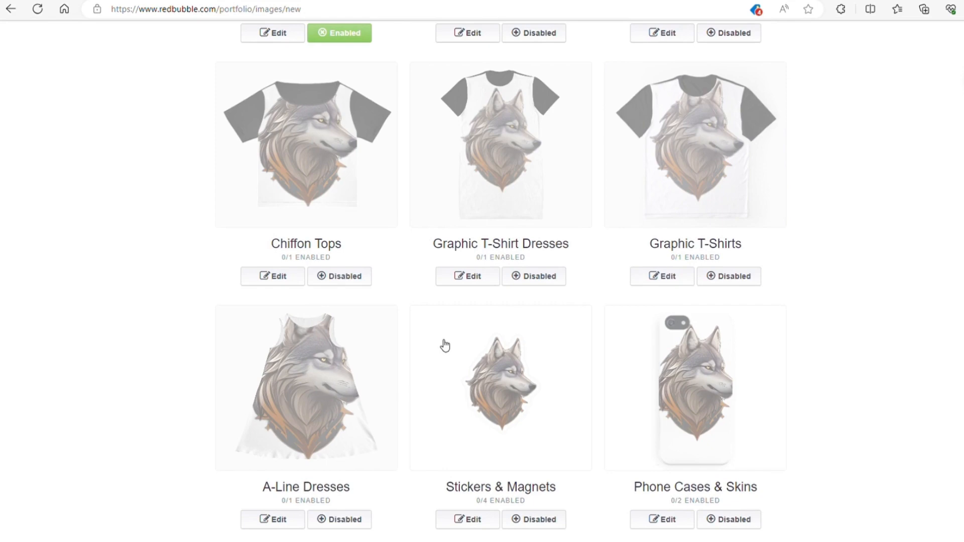
scroll(554, 341, "up", 6)
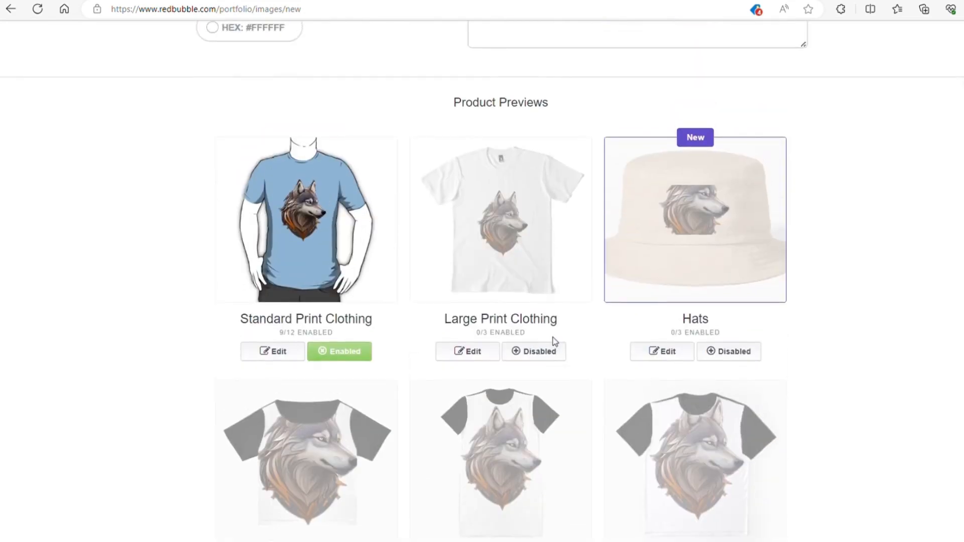
Open Mouse Pads for editing, set the background color to the light gray #d2c9c9, and apply the changes
scroll(554, 341, "down", 14)
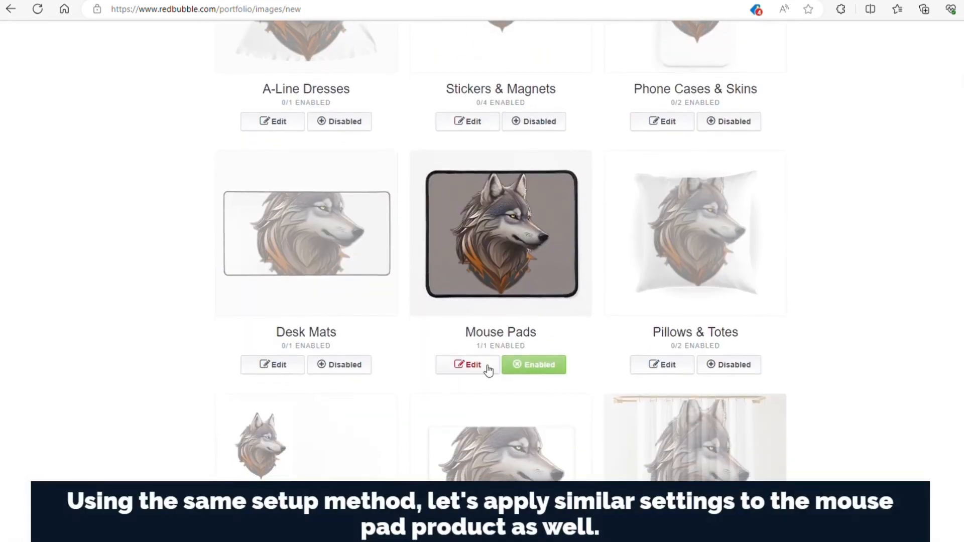
left_click(489, 370)
left_click(584, 111)
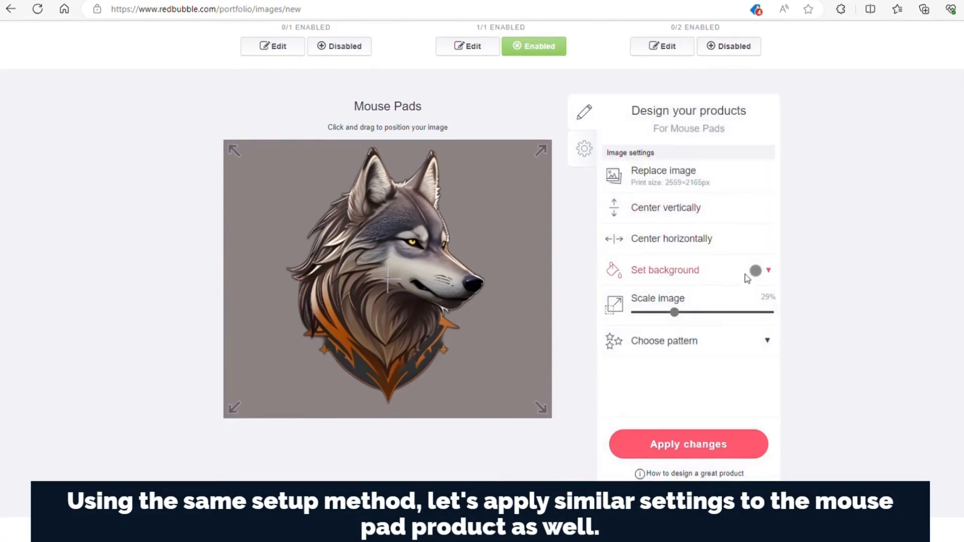
left_click(768, 271)
left_click(757, 309)
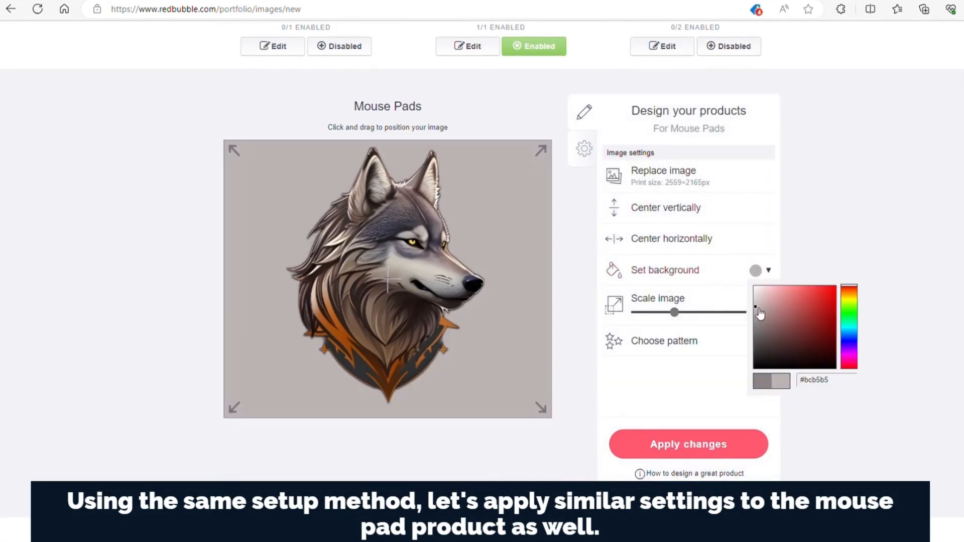
mouse_move(758, 309)
left_mouse_down()
mouse_move(771, 298)
mouse_move(761, 303)
left_mouse_up()
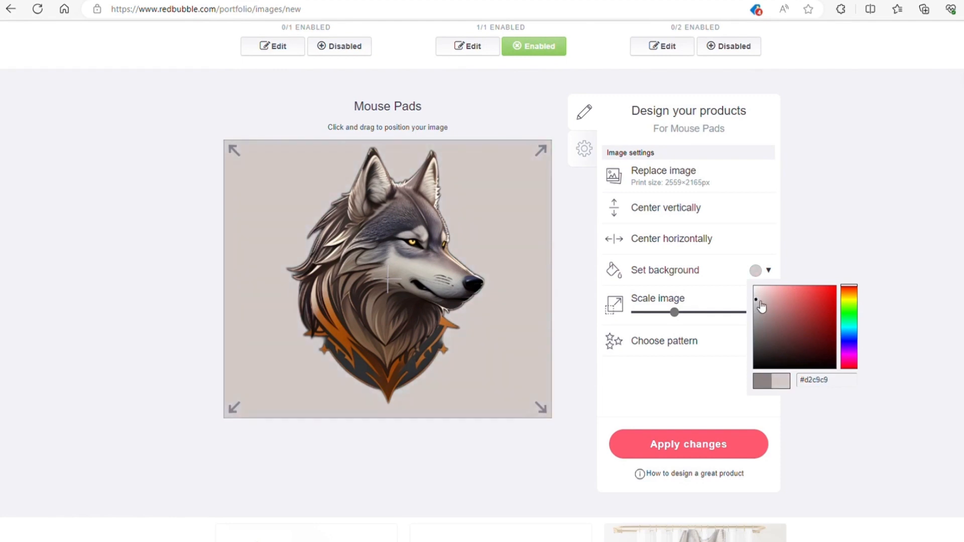
left_click(684, 393)
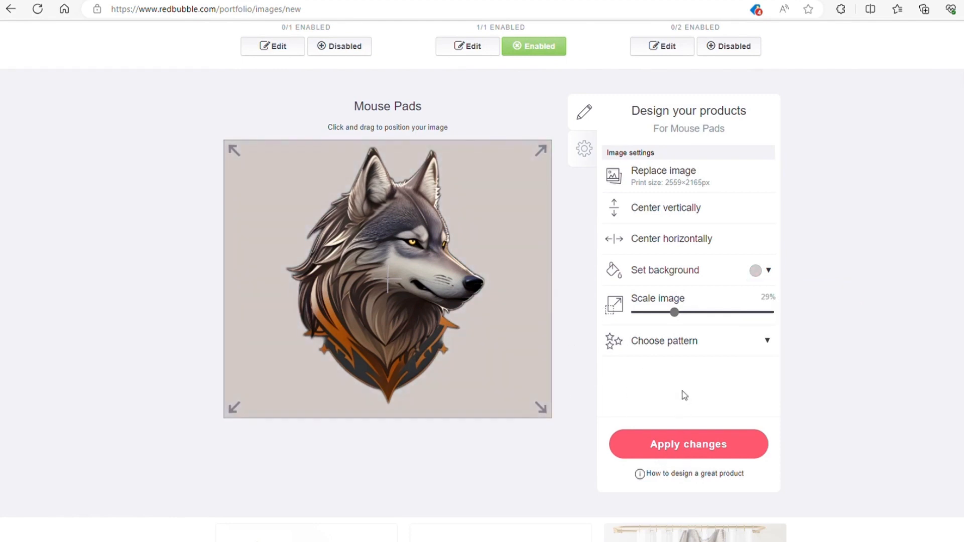
scroll(678, 422, "down", 1)
left_click(642, 410)
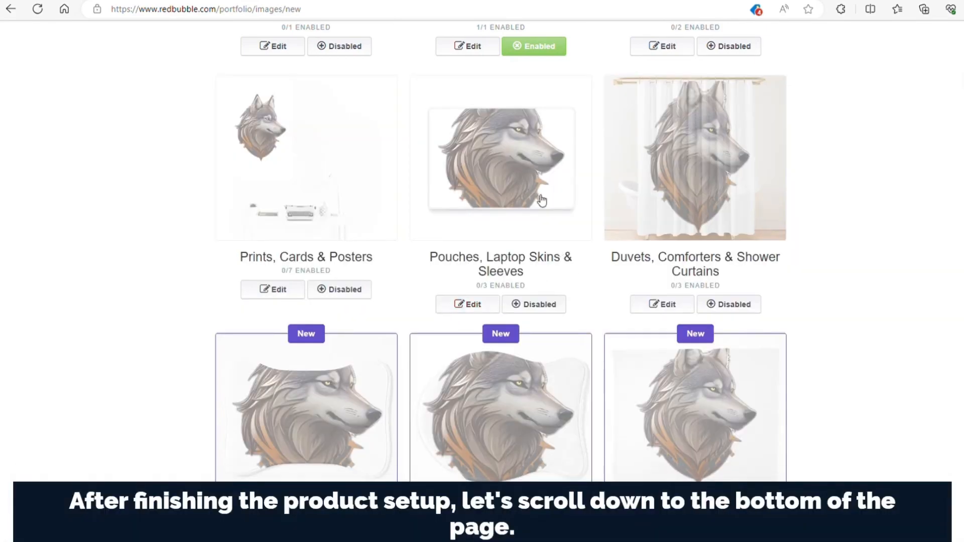
Mark the work as not mature content, accept the Redbubble User Agreement and rights statement, and save the work
scroll(540, 195, "down", 20)
scroll(546, 206, "up", 8)
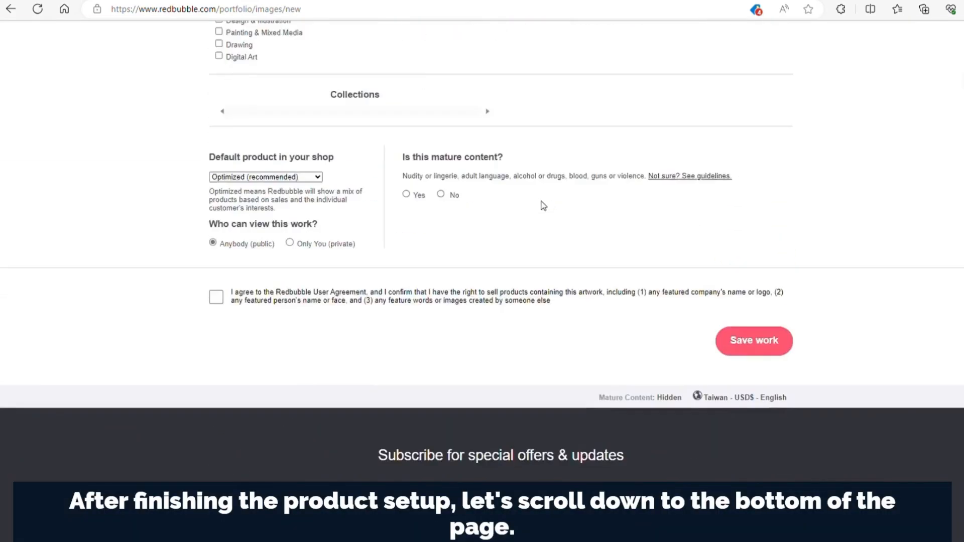
scroll(541, 205, "down", 3)
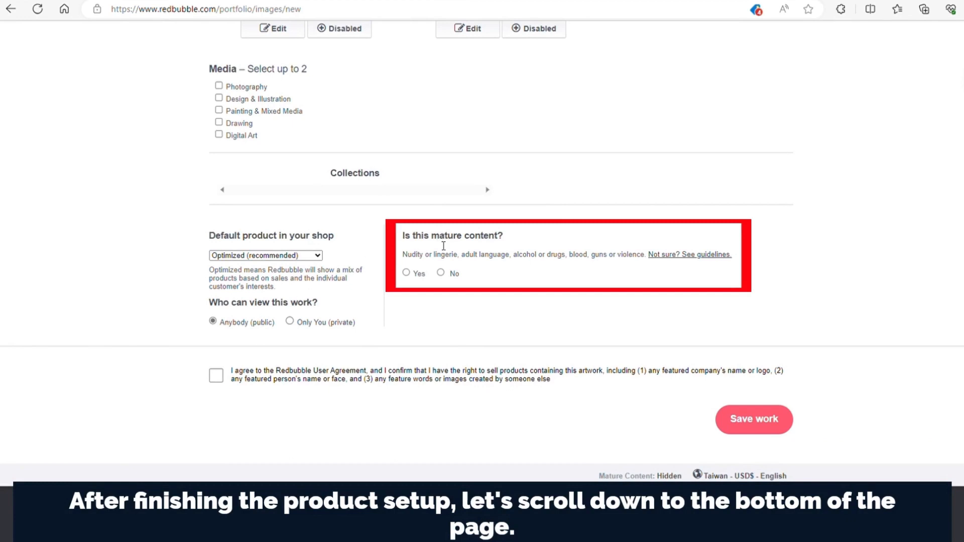
left_click(442, 273)
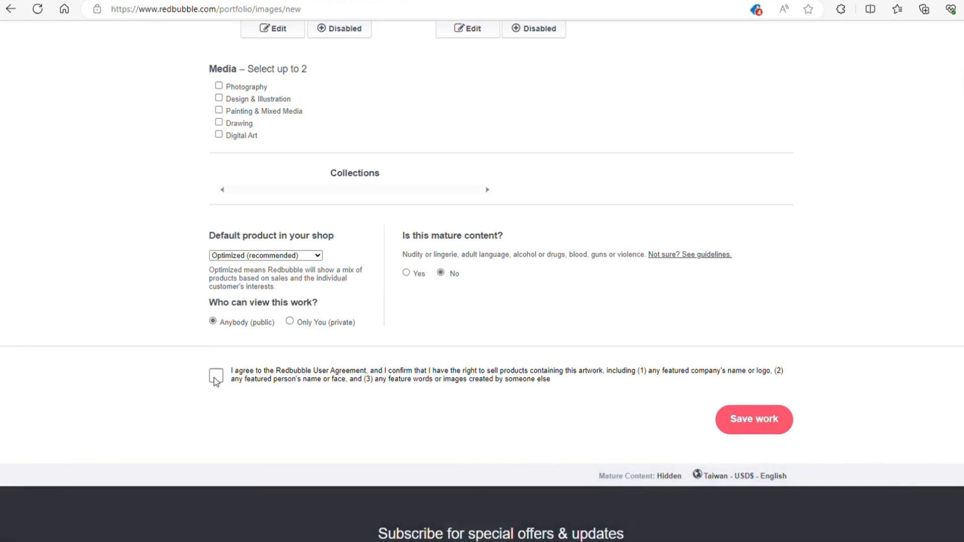
left_click(216, 376)
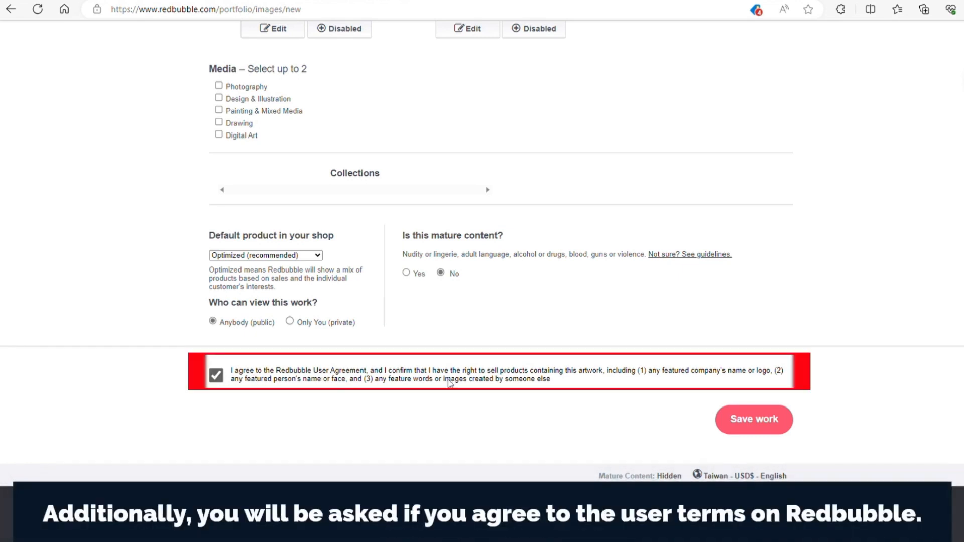
left_click(763, 422)
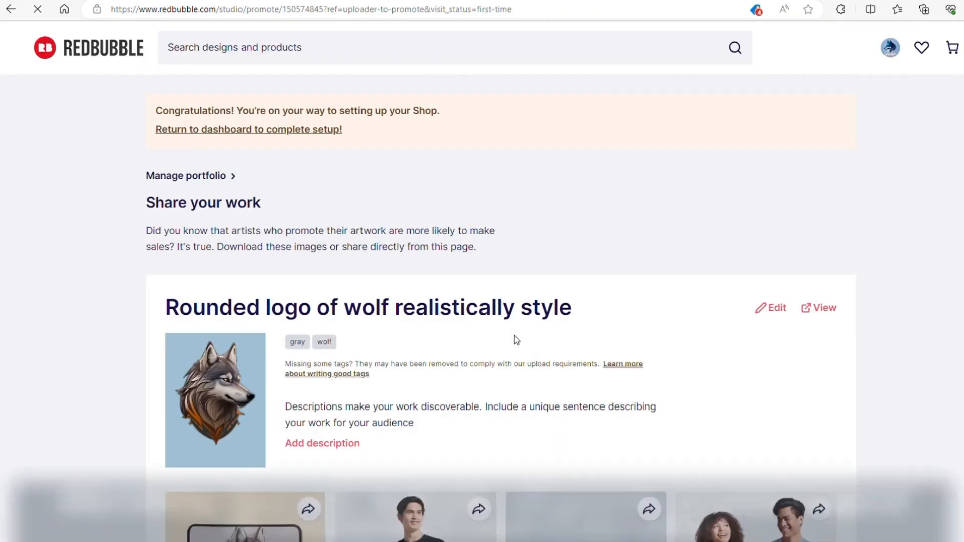
Open the Mouse Pad's downloadable images, look through all the mockups, and close the image overview
scroll(517, 342, "down", 5)
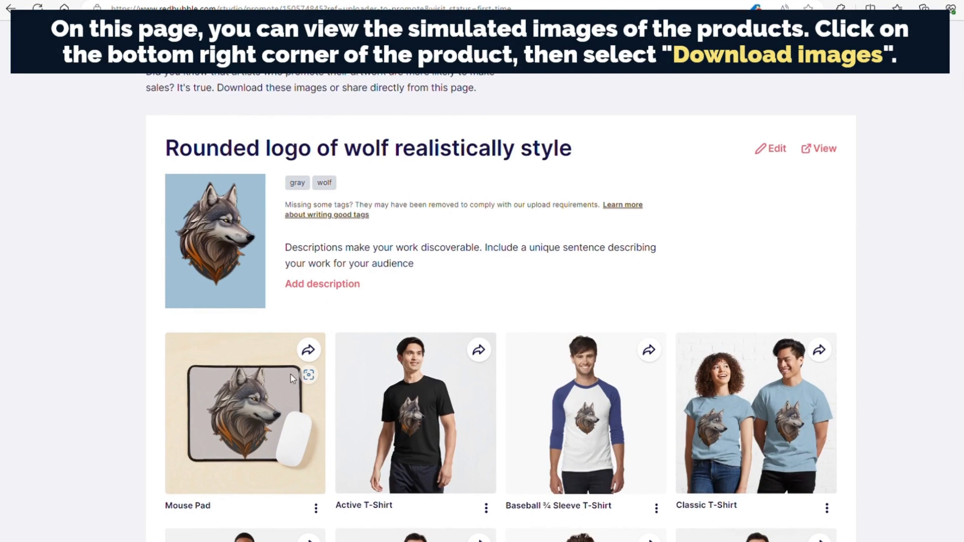
left_click(316, 508)
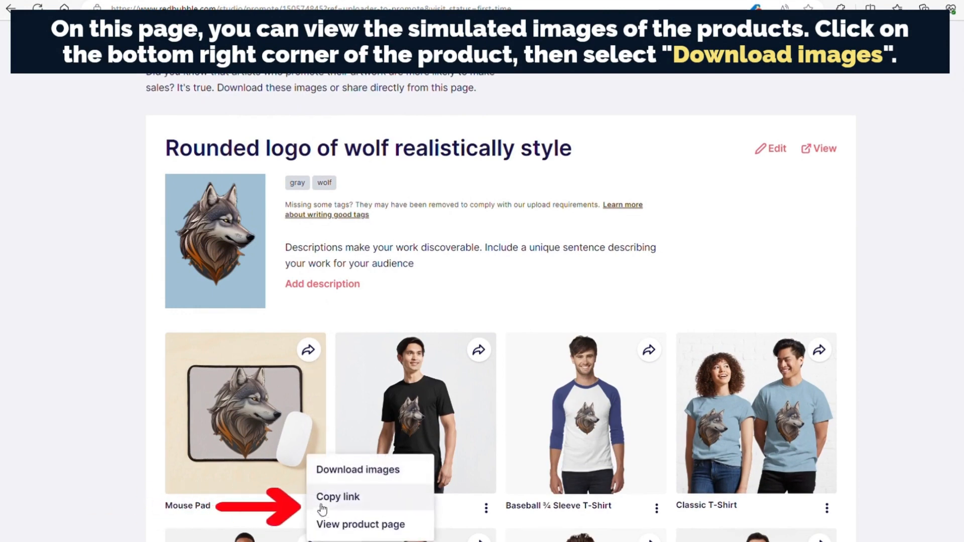
left_click(331, 471)
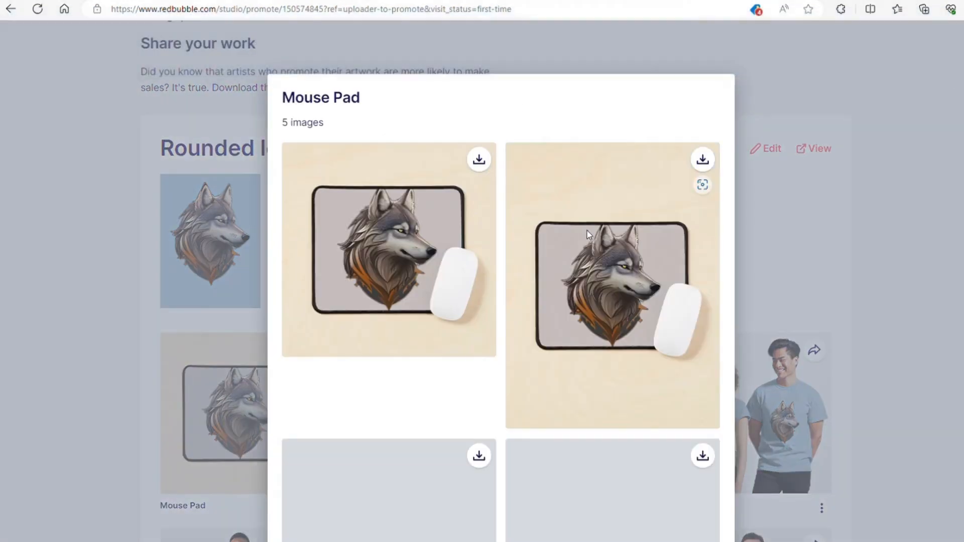
scroll(592, 252, "down", 7)
scroll(465, 375, "down", 3)
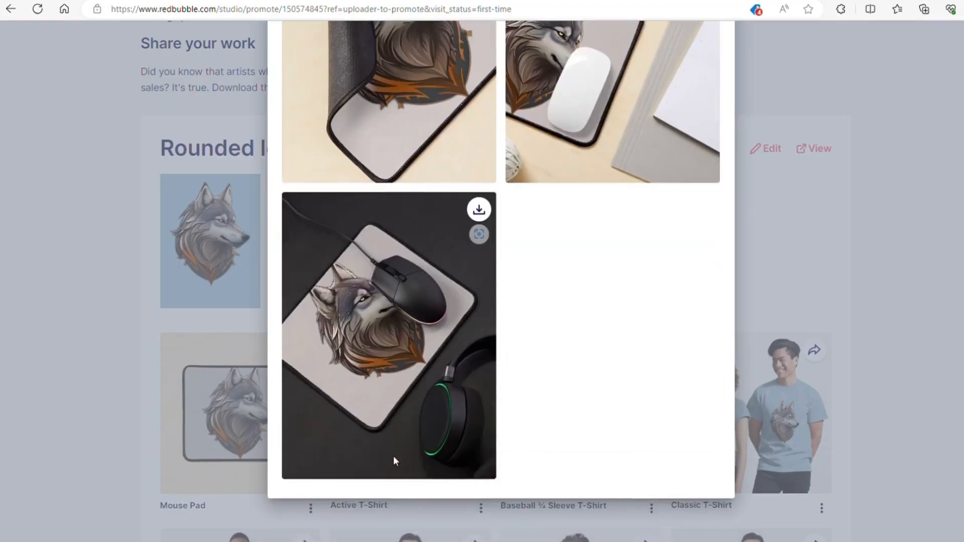
scroll(393, 461, "up", 10)
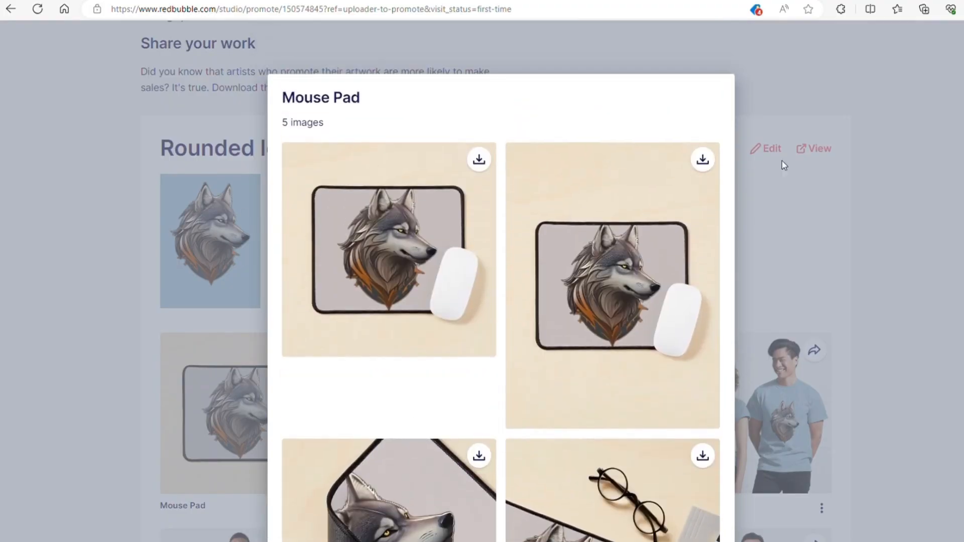
left_click(768, 90)
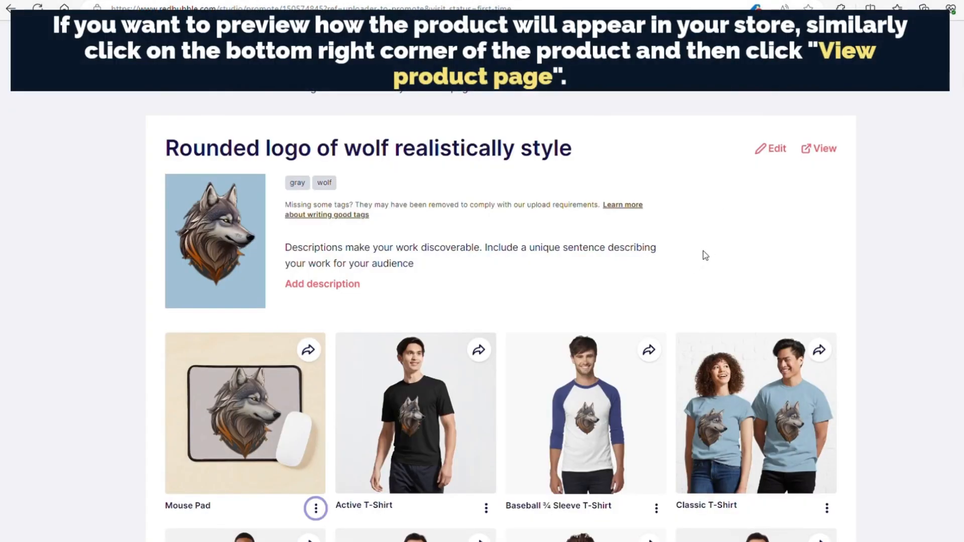
Open the Mouse Pad's product page to preview how it appears in the store
left_click(316, 509)
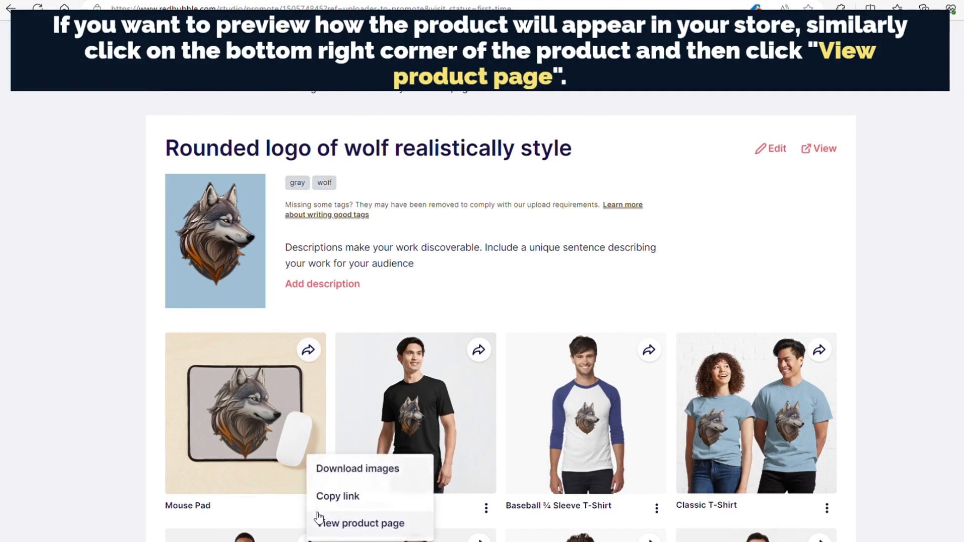
left_click(368, 525)
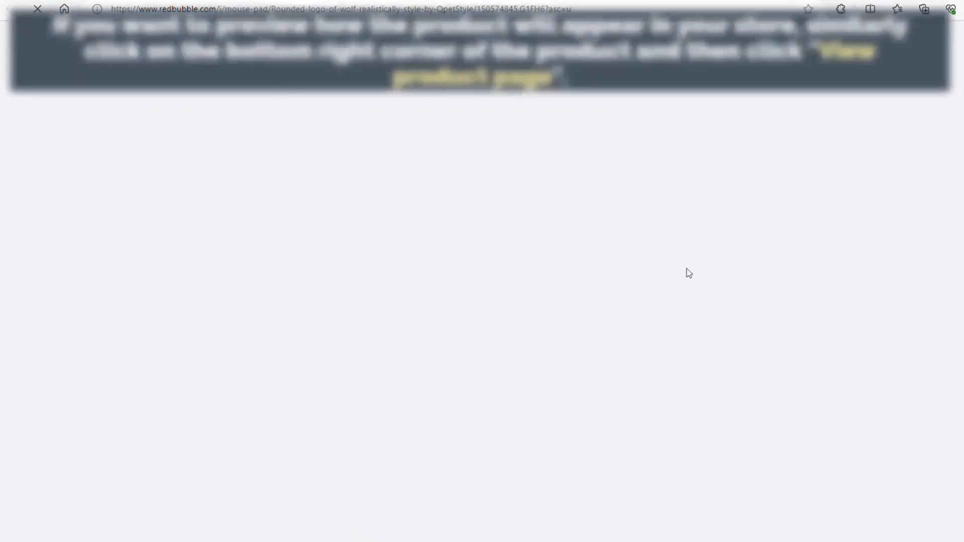